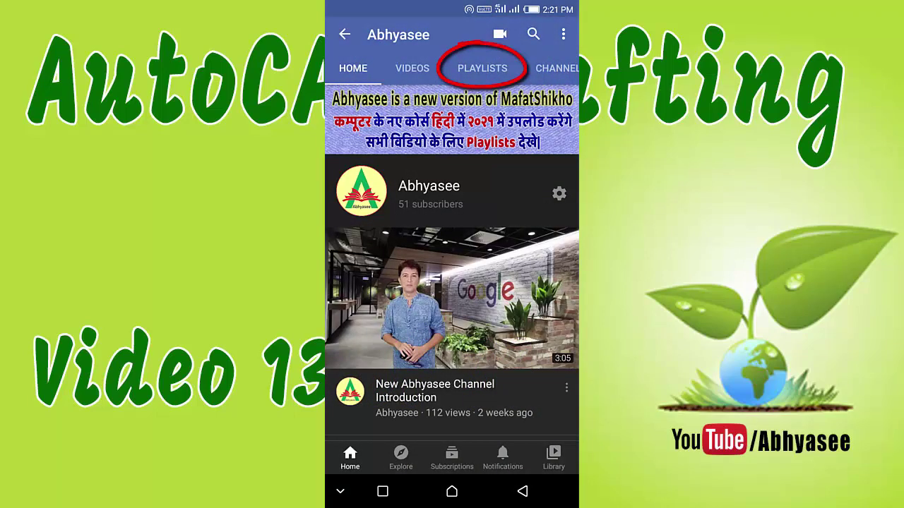
Step: Open the '01. Computer Basics' playlist from the channel's playlists and scroll through its videos
click(482, 68)
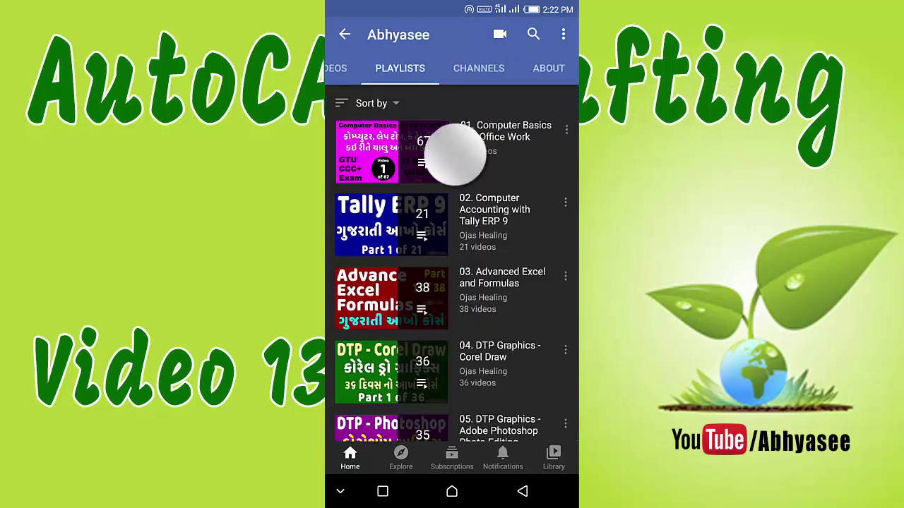
click(454, 155)
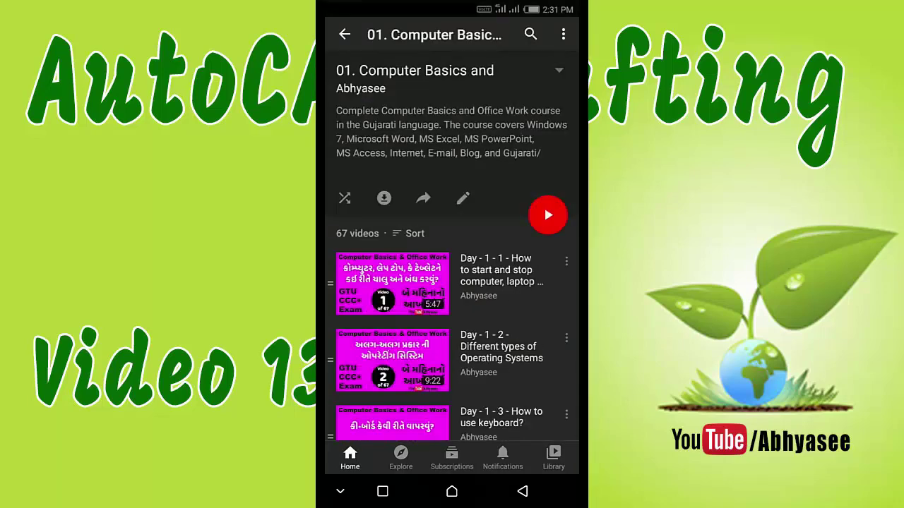
scroll(451, 283, down, 3)
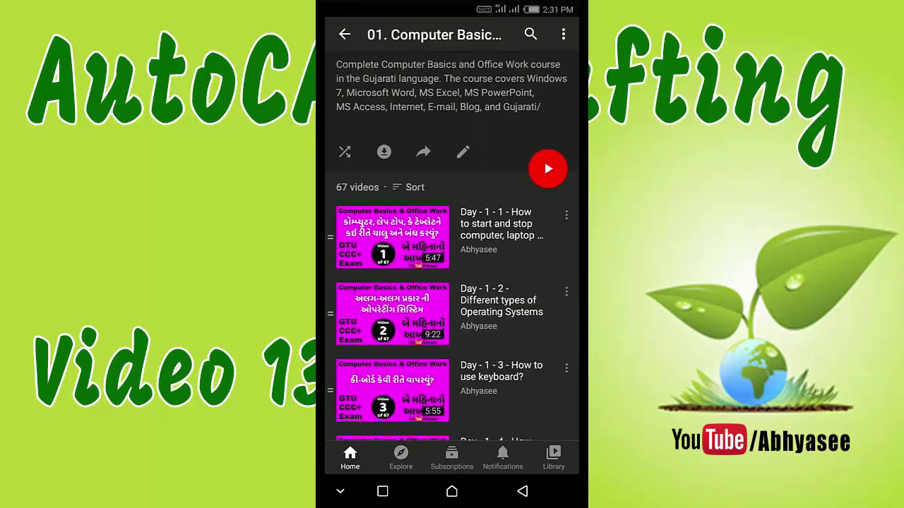
scroll(452, 282, down, 3)
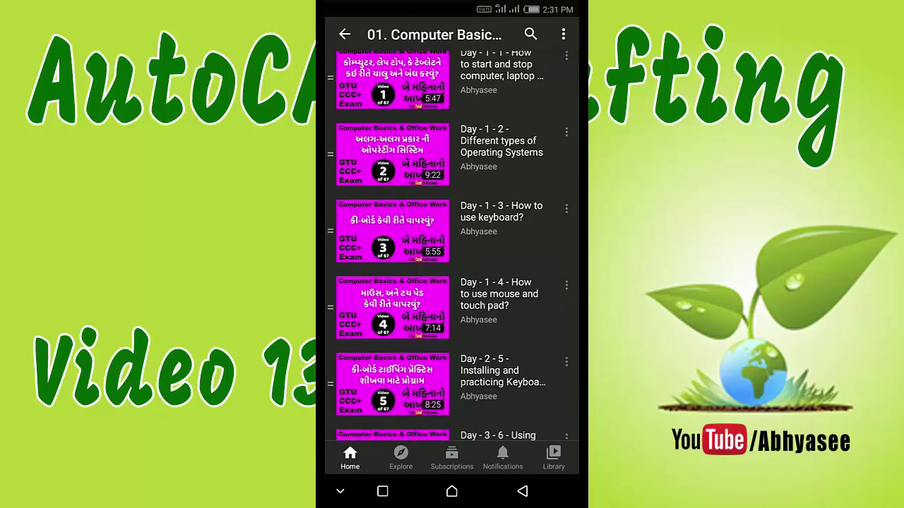
scroll(451, 282, down, 3)
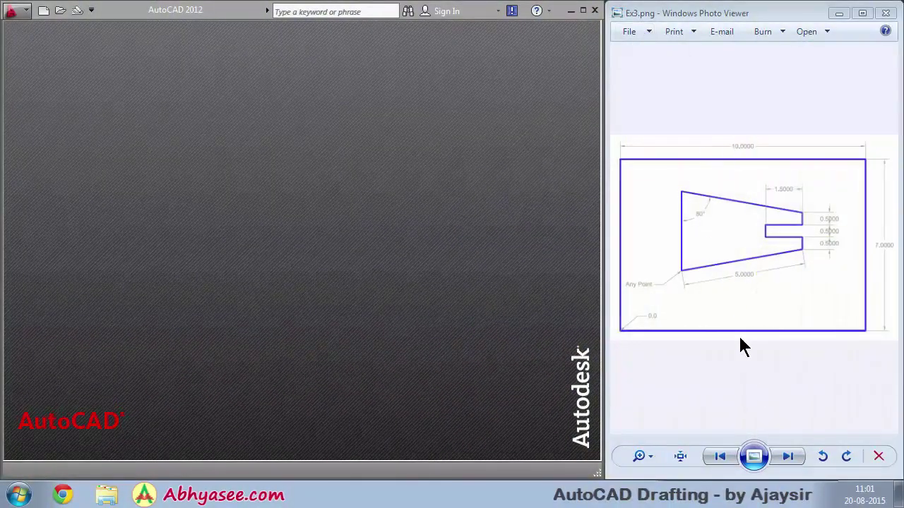
Step: Advance Windows Photo Viewer from Ex3.png to the Ex4.png reference image
click(788, 457)
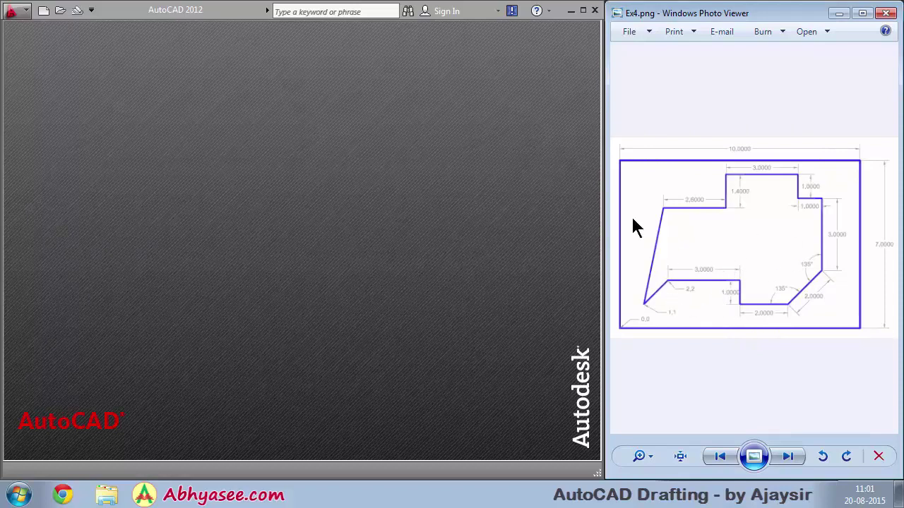
Step: Create a new drawing from acad.dwt and set length precision to 0.00 via UN
click(43, 12)
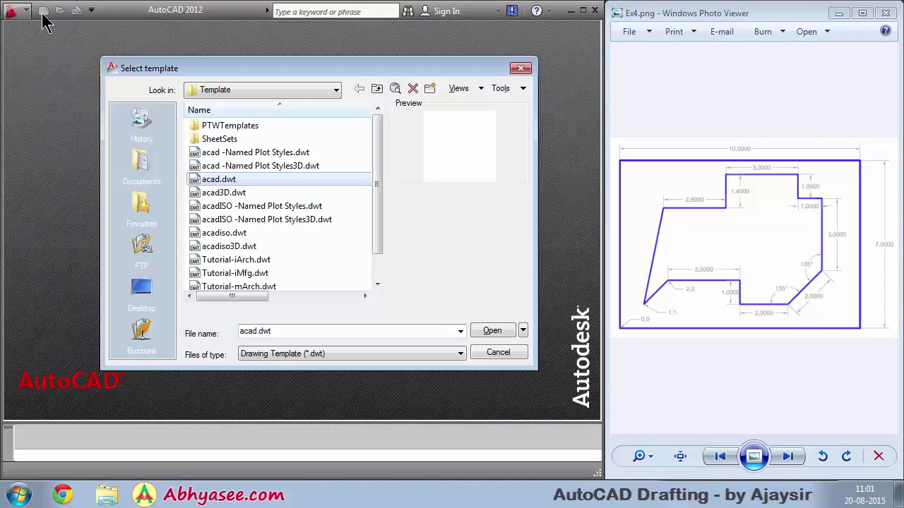
click(492, 330)
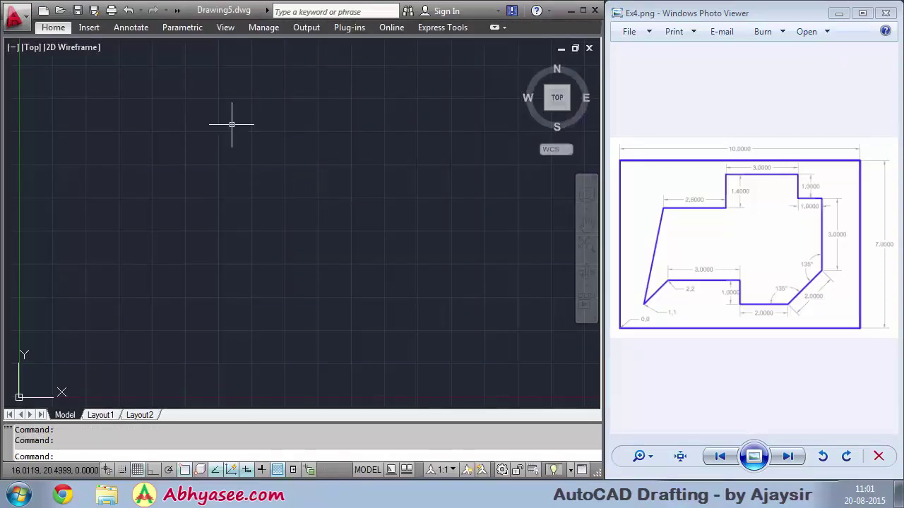
text(un)
key(Return)
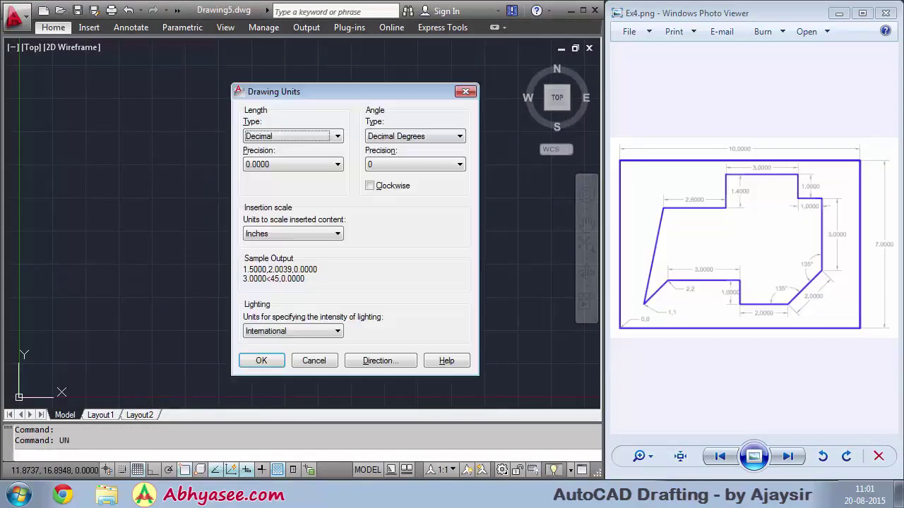
click(274, 167)
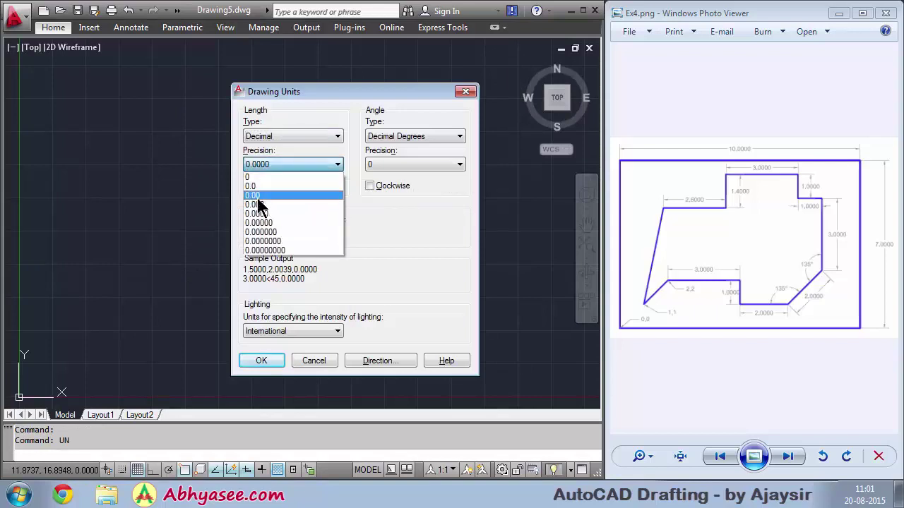
click(260, 196)
click(262, 360)
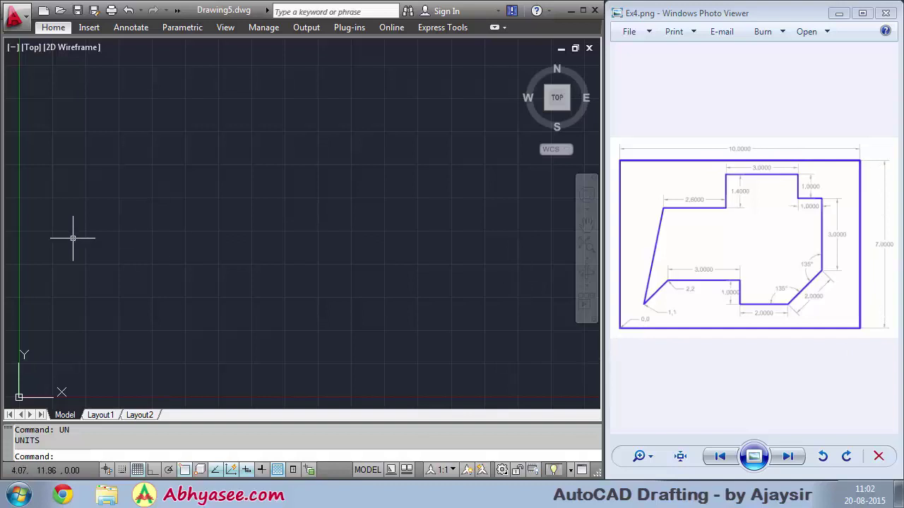
Step: Draw a 10×7 rectangle from 0,0 with REC and zoom to its extents
text(RE)
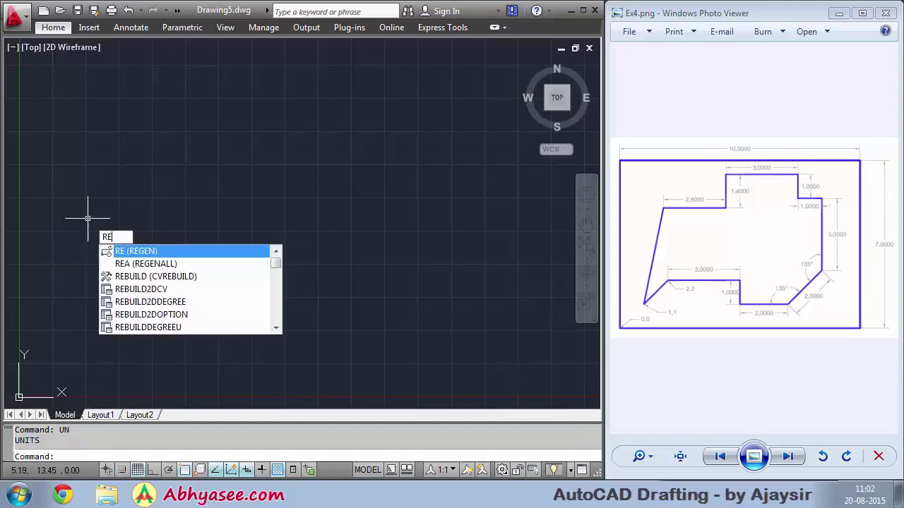
text(C)
key(Return)
text(0,0)
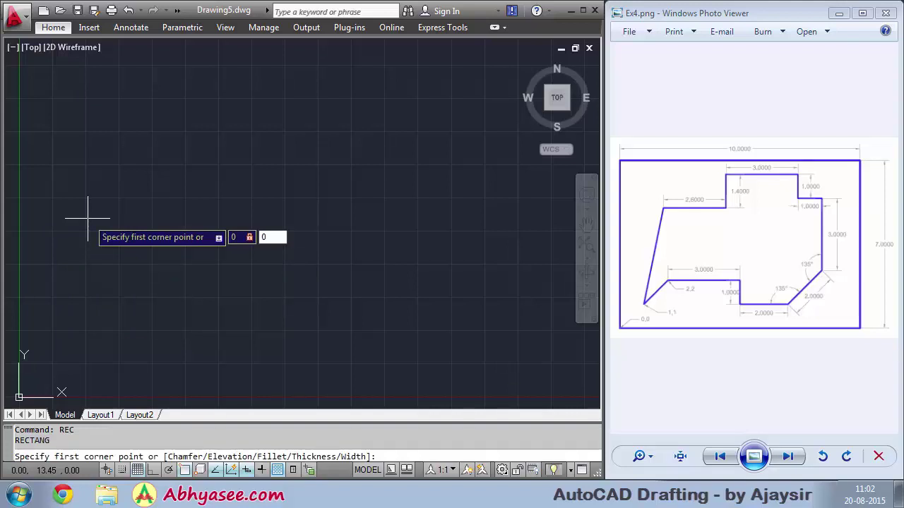
key(Return)
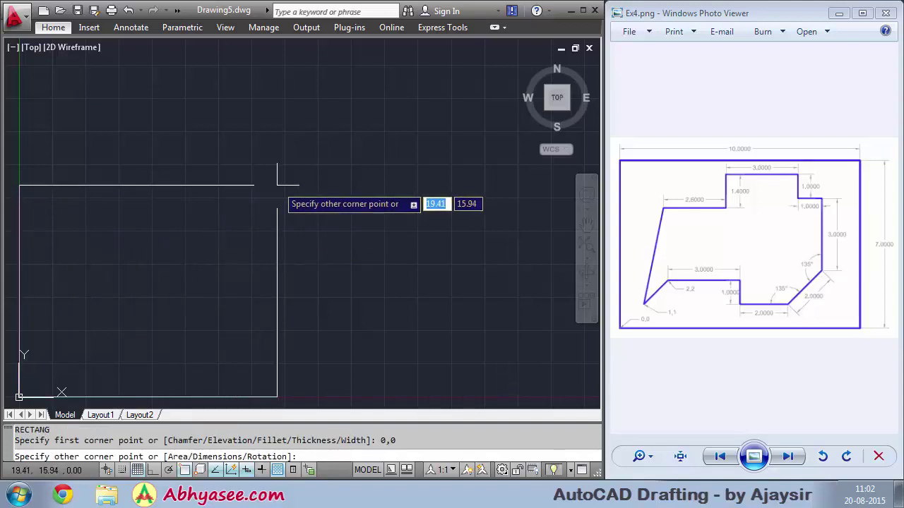
text(10)
key(Tab)
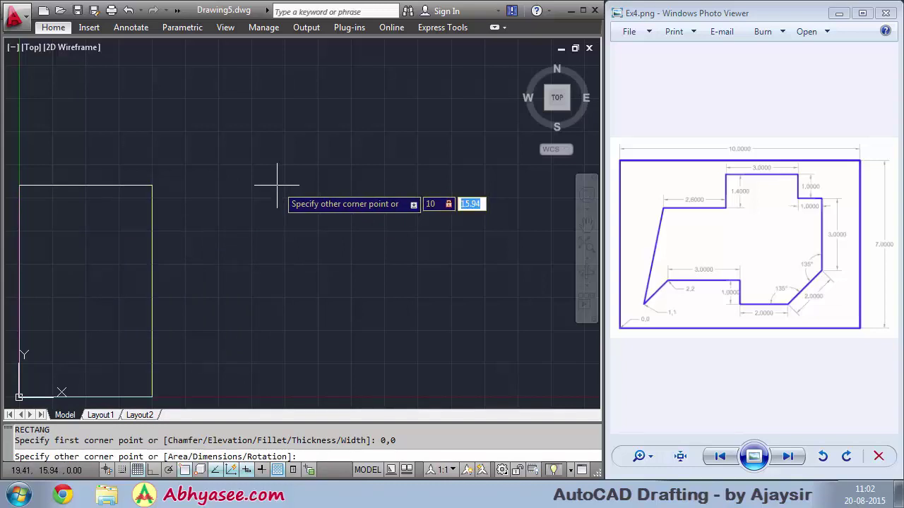
text(7)
key(Return)
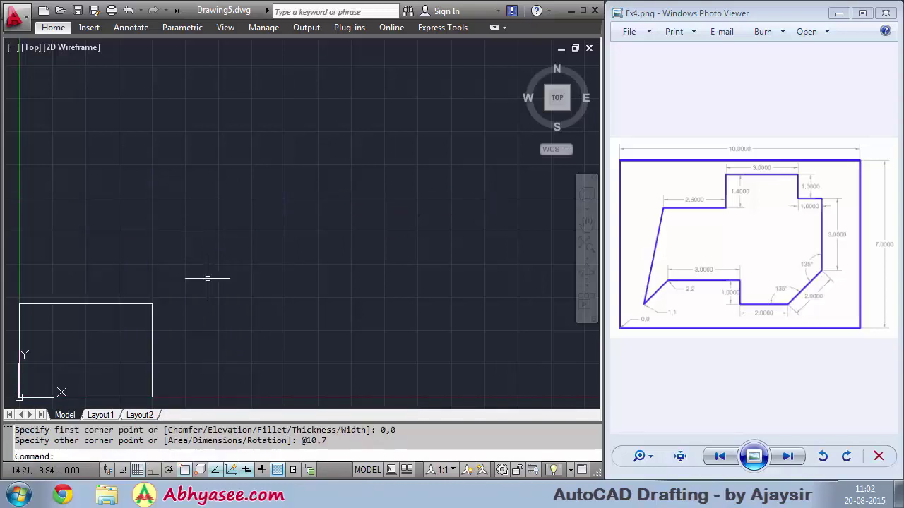
middle_click(208, 278)
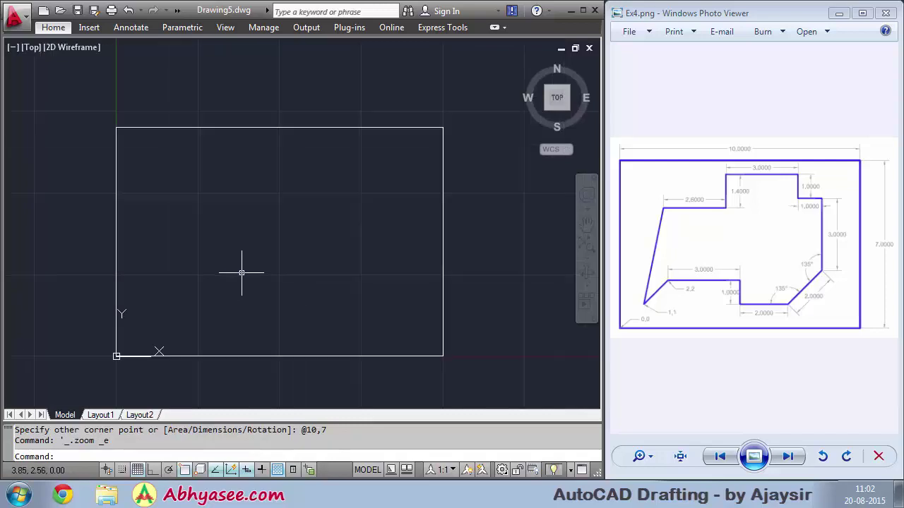
scroll(243, 272, up, 2)
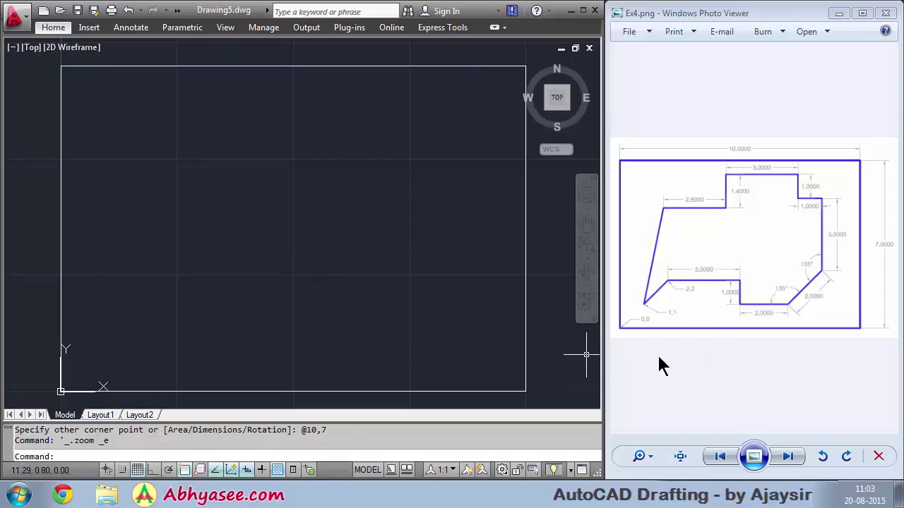
Step: Show Ex4.png at actual size, panned to its lower-left corner with points 0,0, 1,1 and 2,2
click(680, 456)
drag(704, 317, 812, 230)
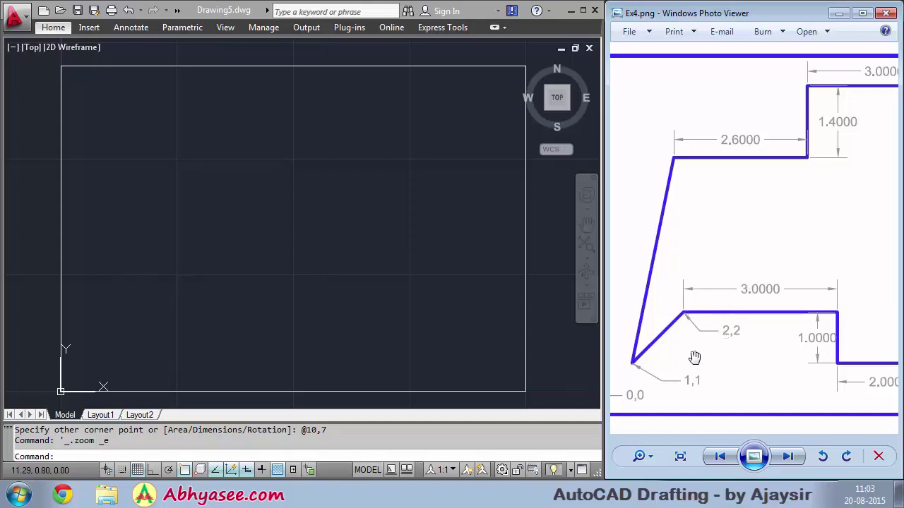
drag(691, 353, 702, 353)
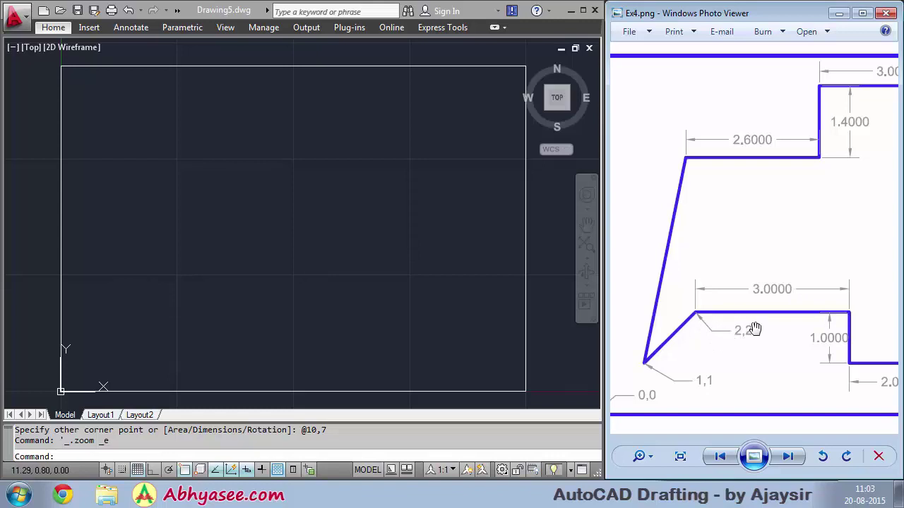
drag(720, 356, 758, 356)
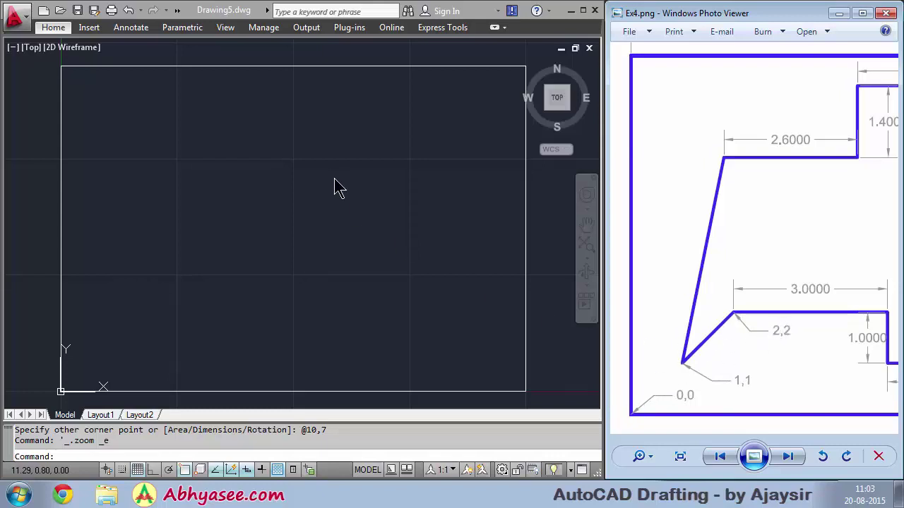
click(177, 184)
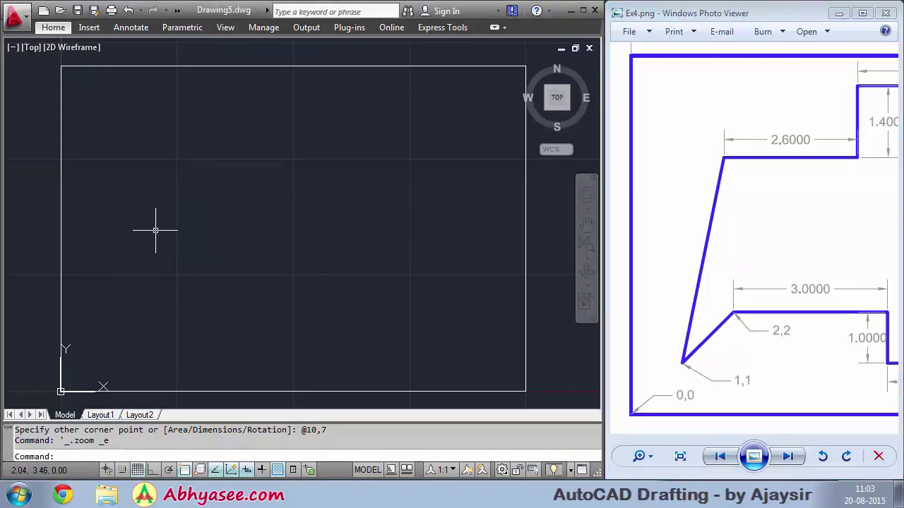
Step: Draw a line from point 1,1 diagonally to point 2,2
text(L)
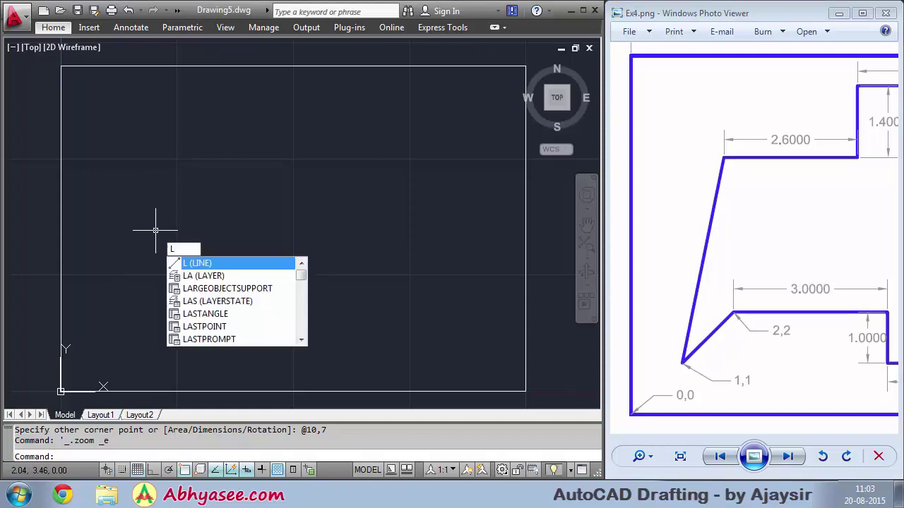
key(Return)
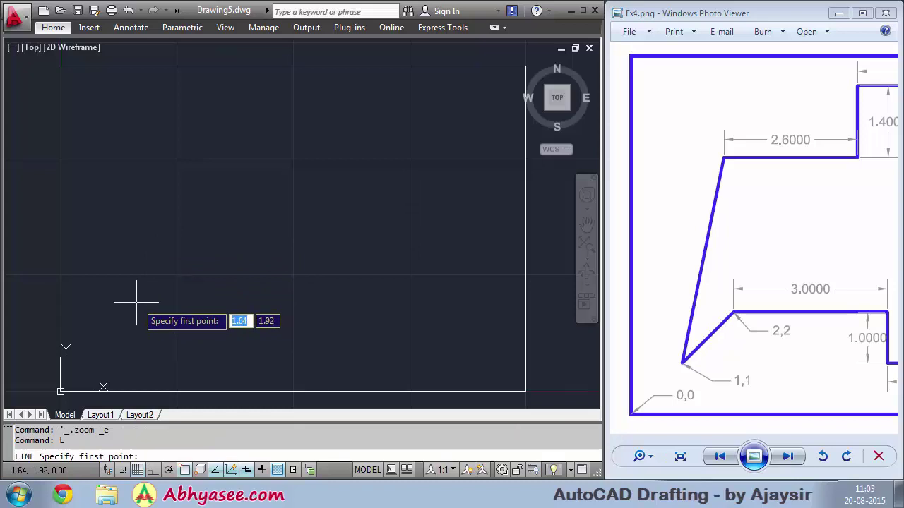
text(1)
key(Tab)
text(1)
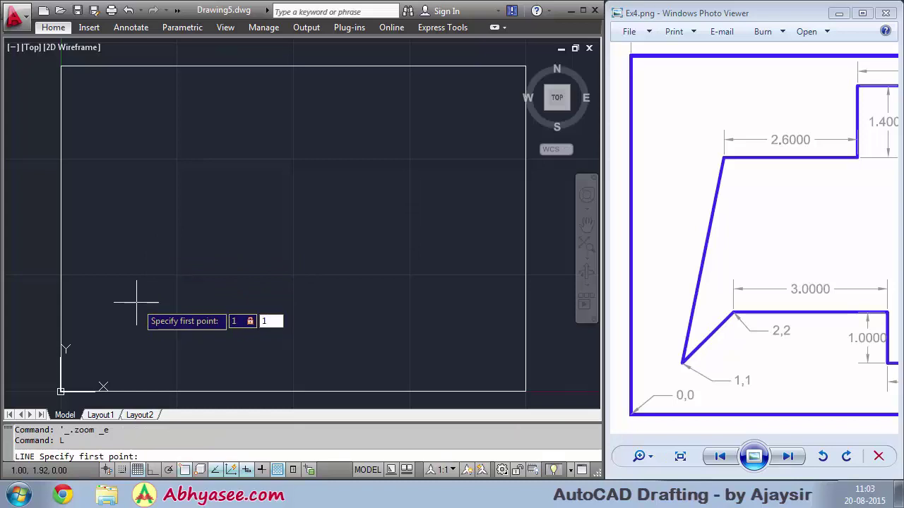
key(Return)
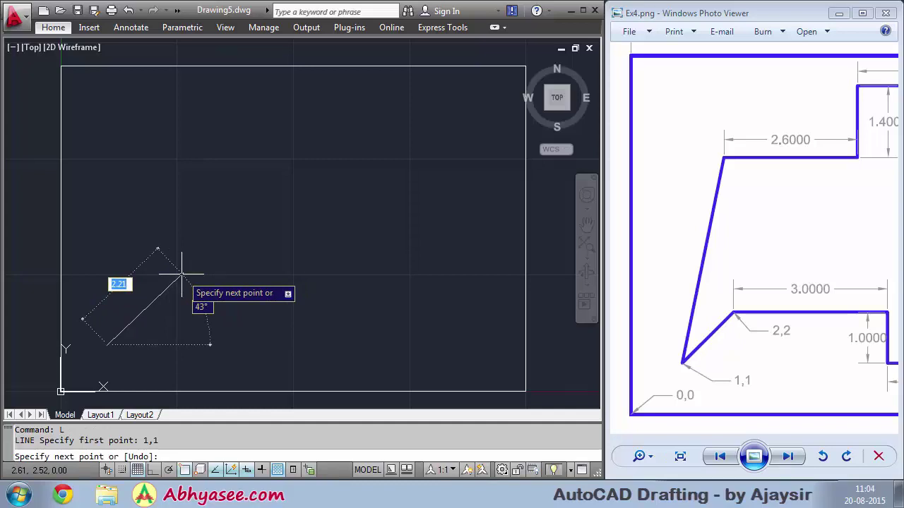
text(#)
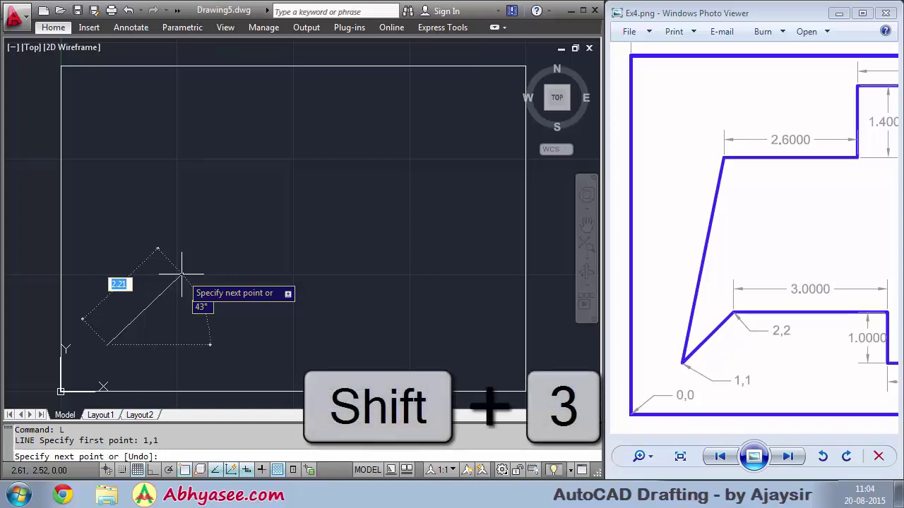
text(#)
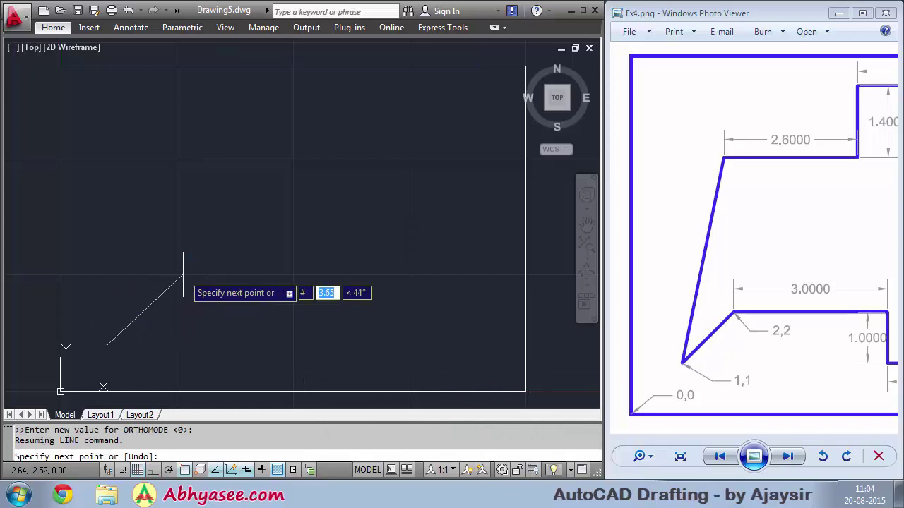
text(2)
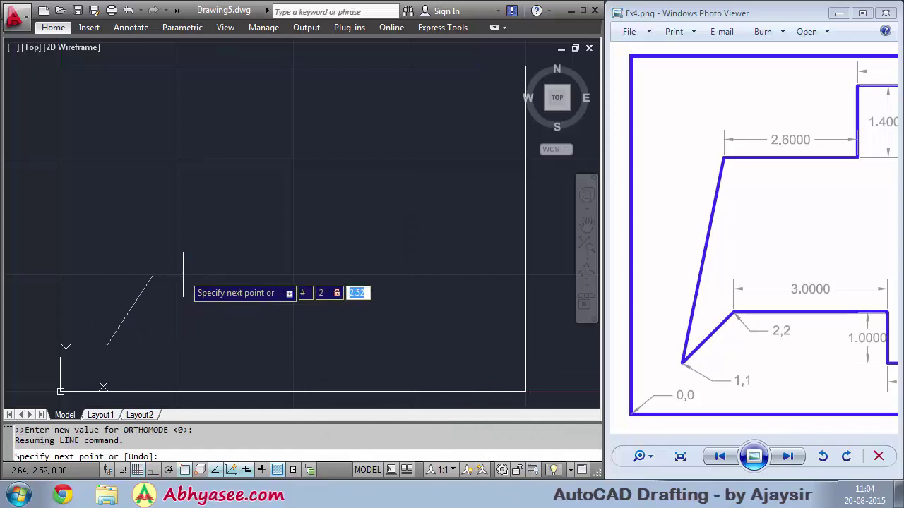
text(,2)
key(Return)
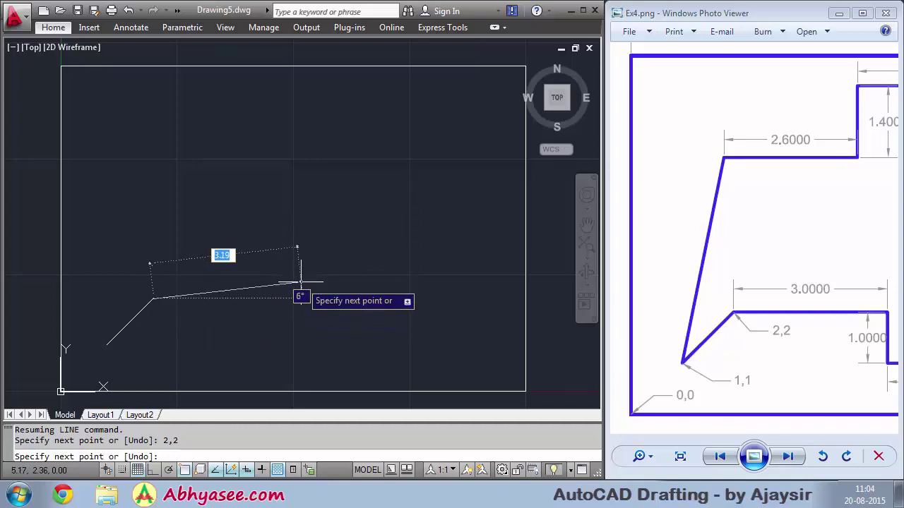
Step: With Ortho on, continue the line 3 units right, 1 unit down, 2 units right
key(F8)
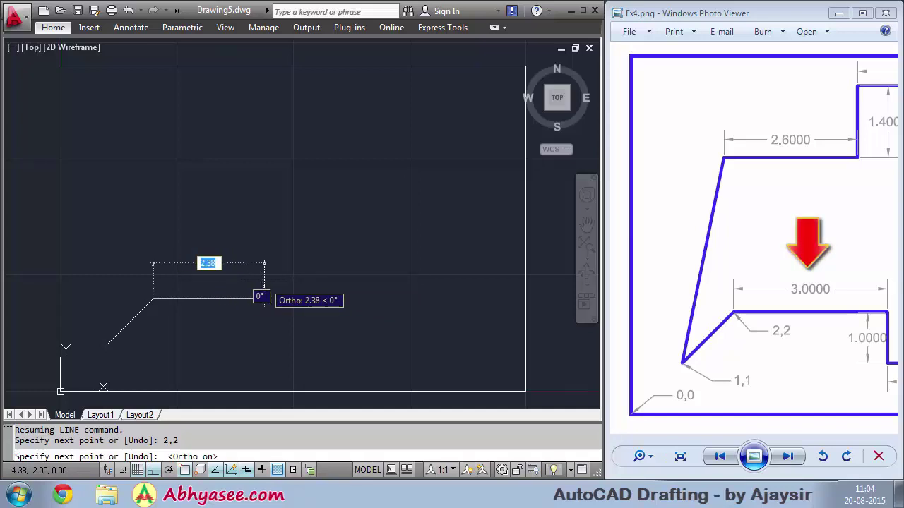
text(3)
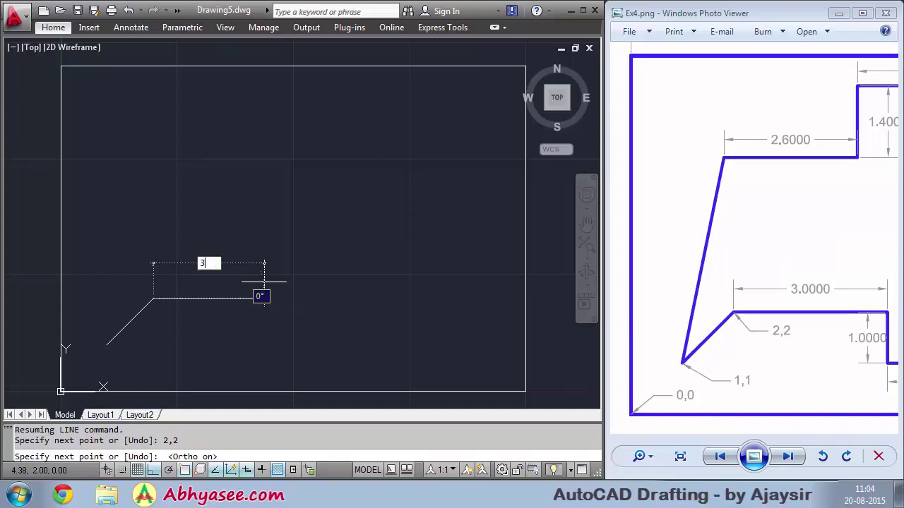
key(Return)
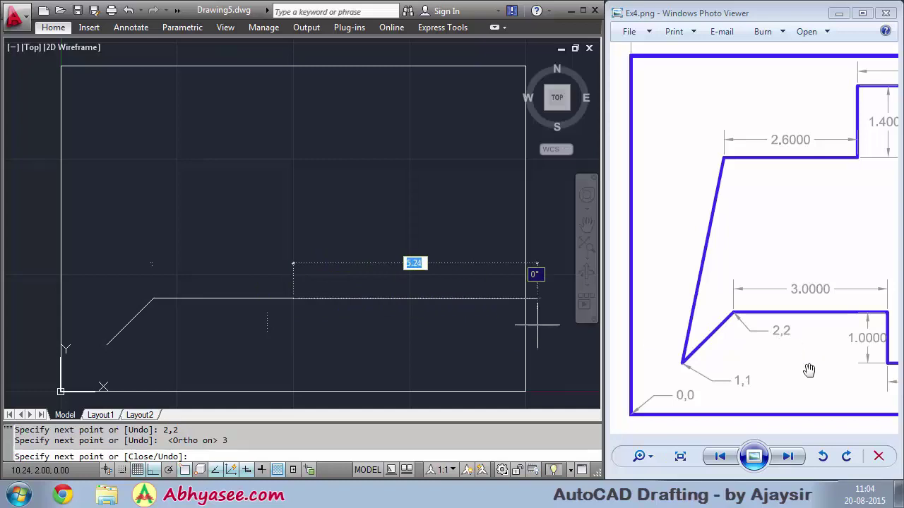
drag(819, 363, 699, 365)
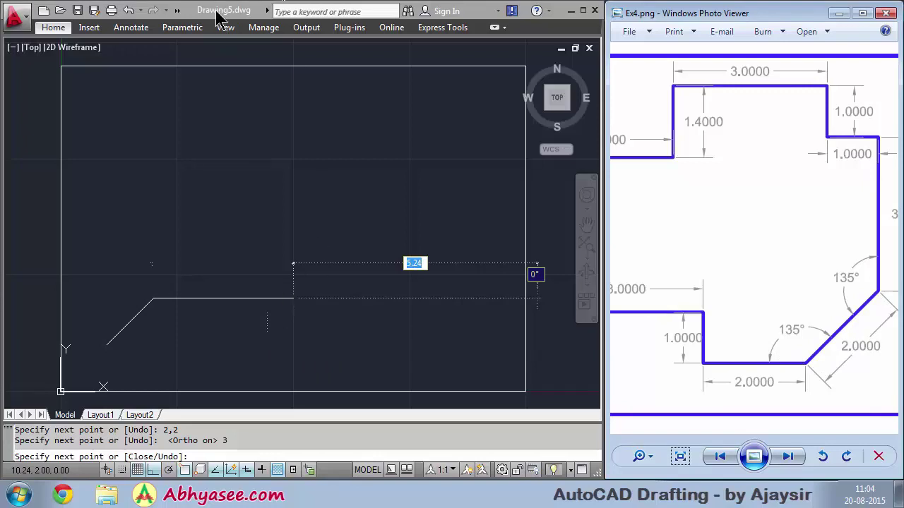
click(201, 13)
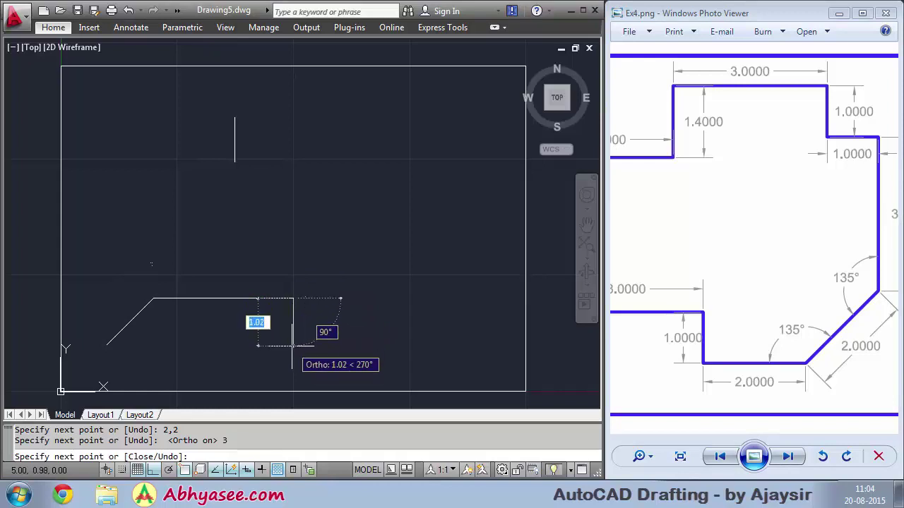
text(1)
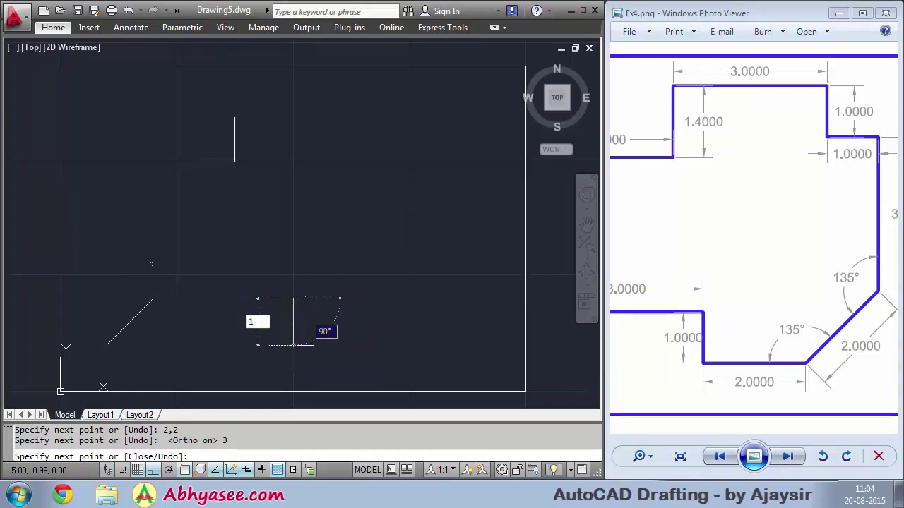
key(Return)
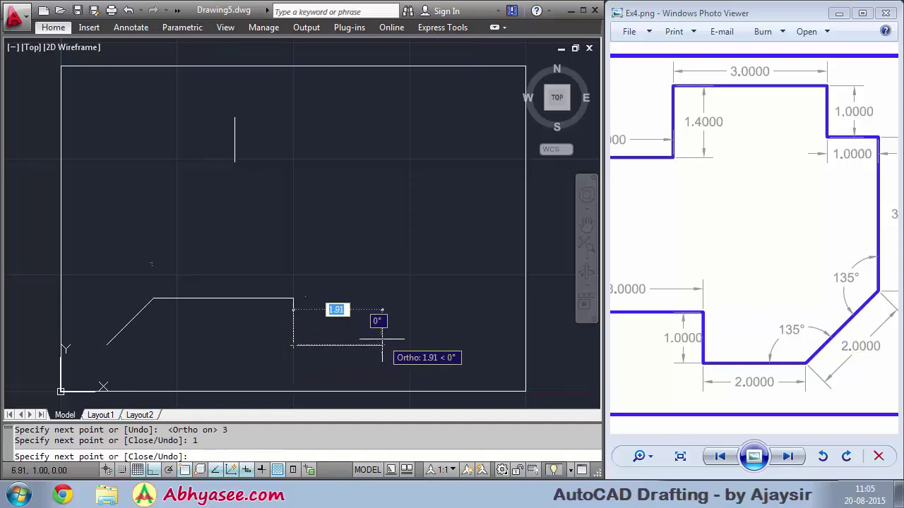
text(2)
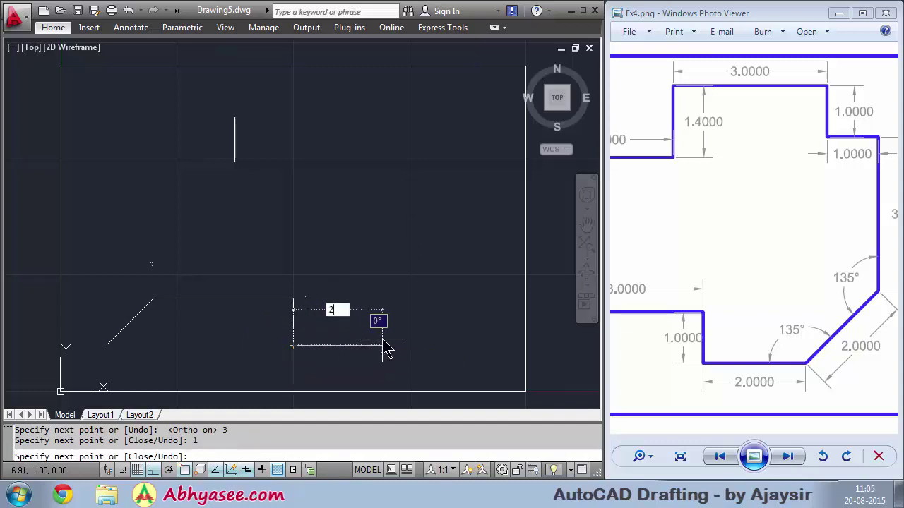
key(Return)
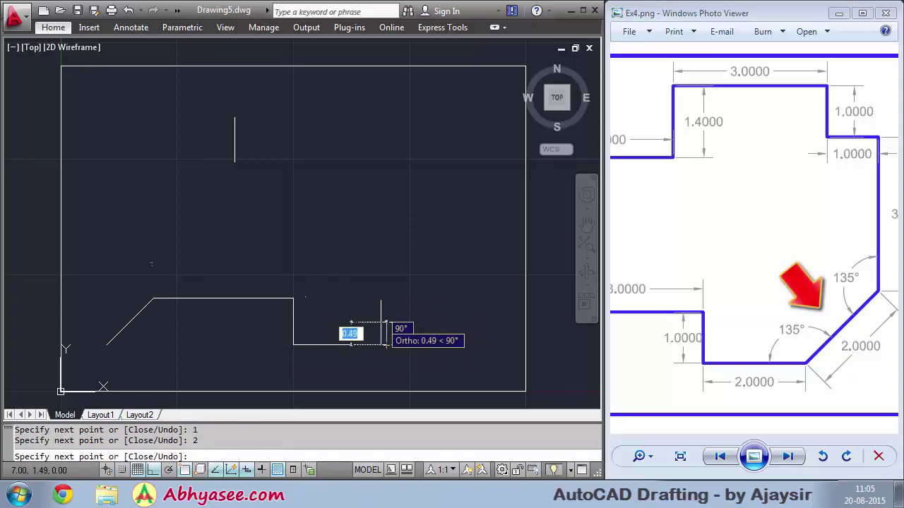
Step: Turn Ortho off and lock the next segment's length at 2
drag(809, 333, 738, 330)
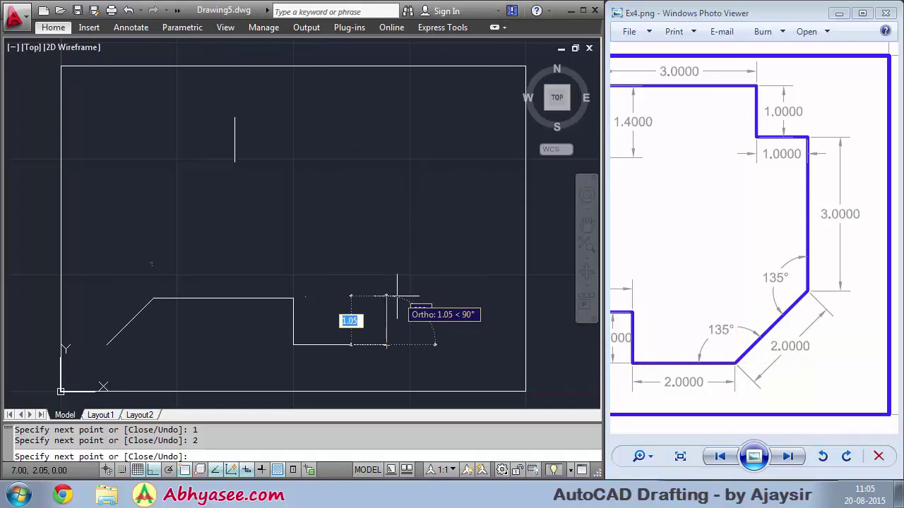
key(F8)
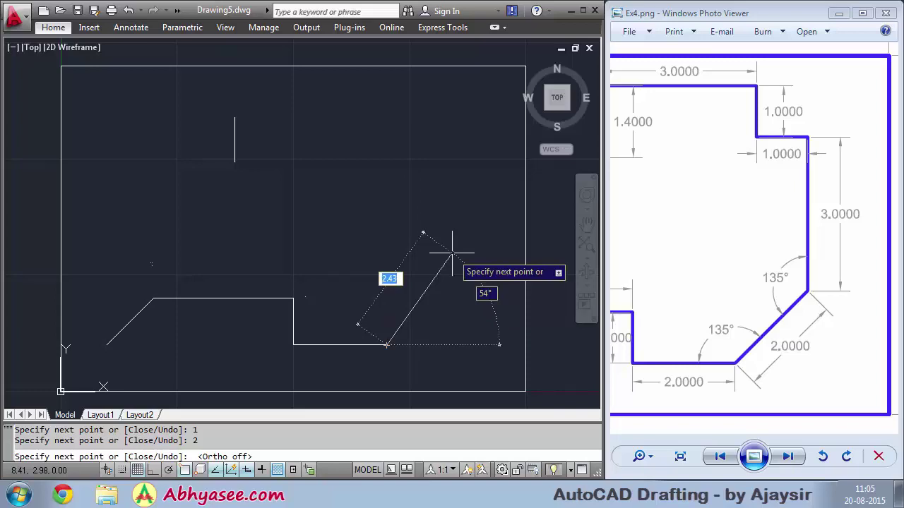
text(2)
key(Tab)
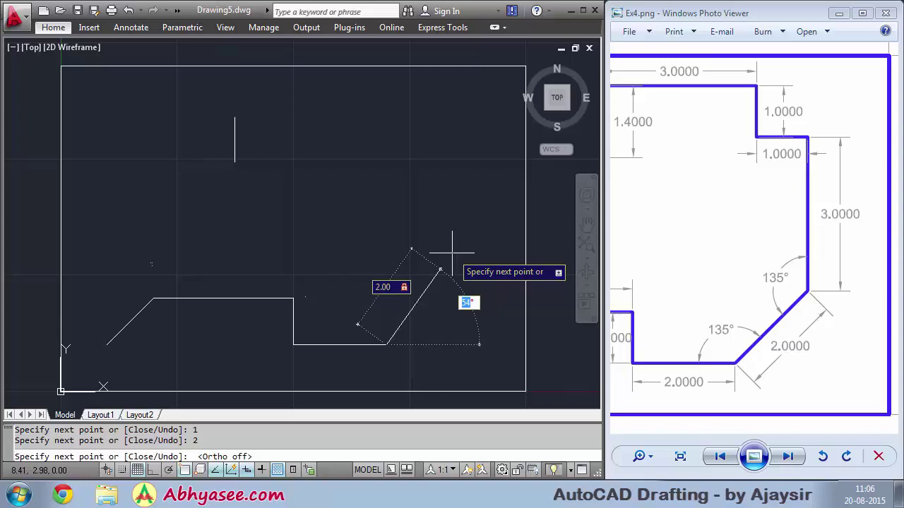
Step: Compute 180−135 in QuickCalc and apply 45° as the slanted segment's angle
key(ctrl+8)
text(180-135)
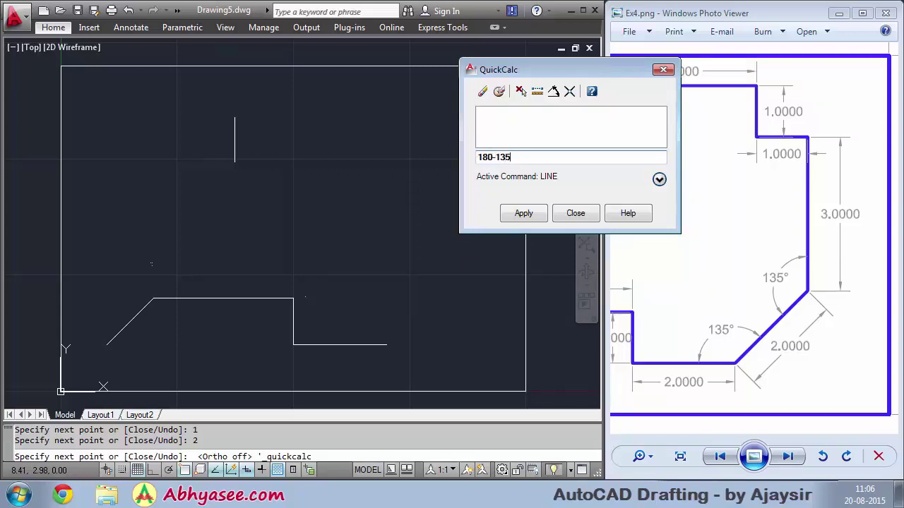
key(Return)
click(523, 214)
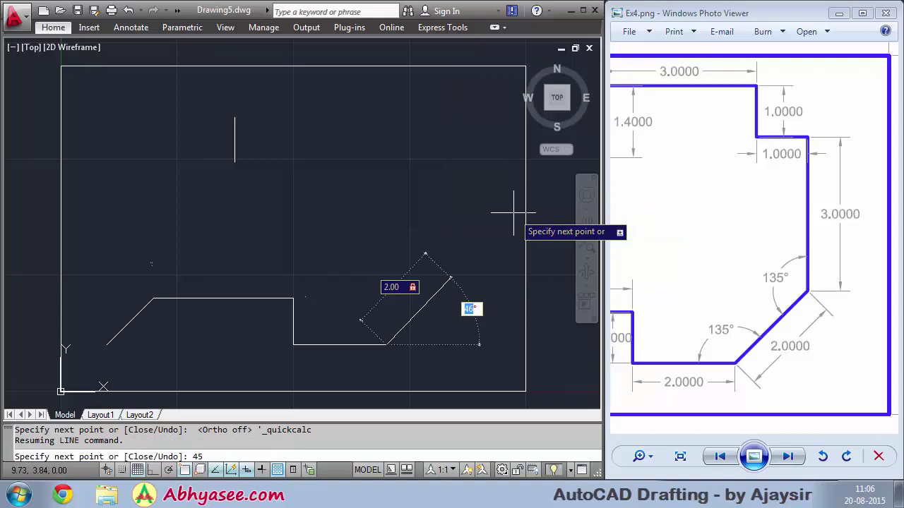
Step: Place the 2-unit 45° edge, then with Ortho on add 3 up, 1 left, 1 up, 3 left
key(Return)
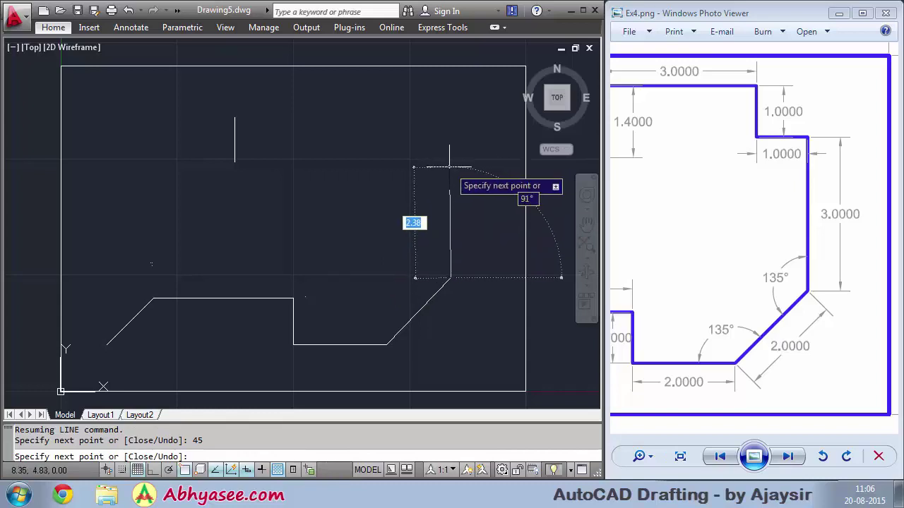
key(F8)
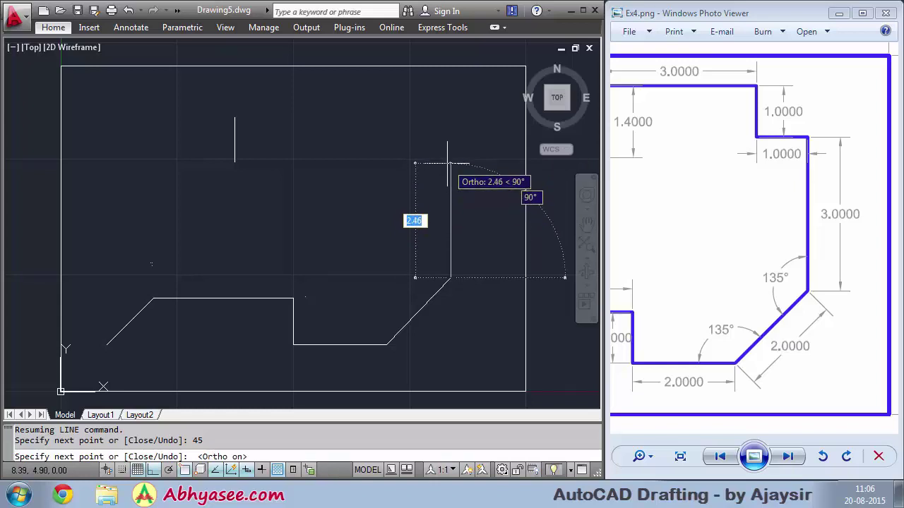
text(3)
key(Return)
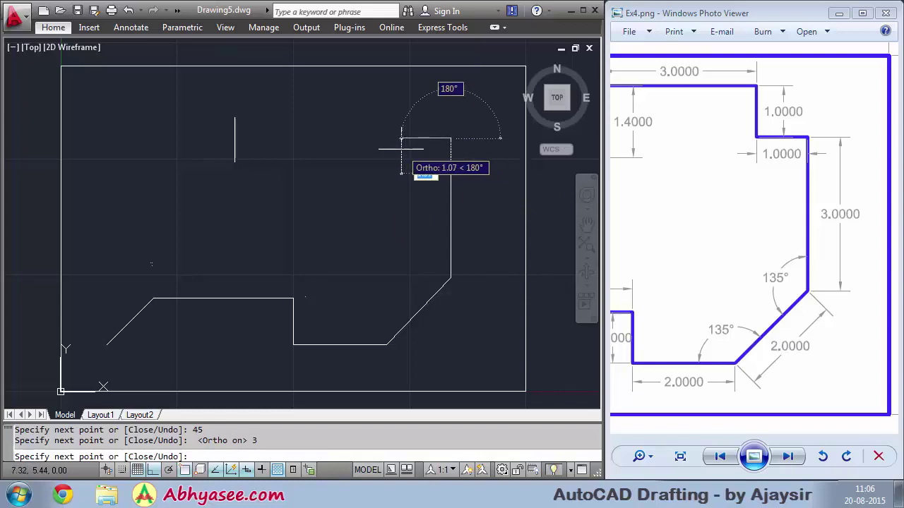
text(1)
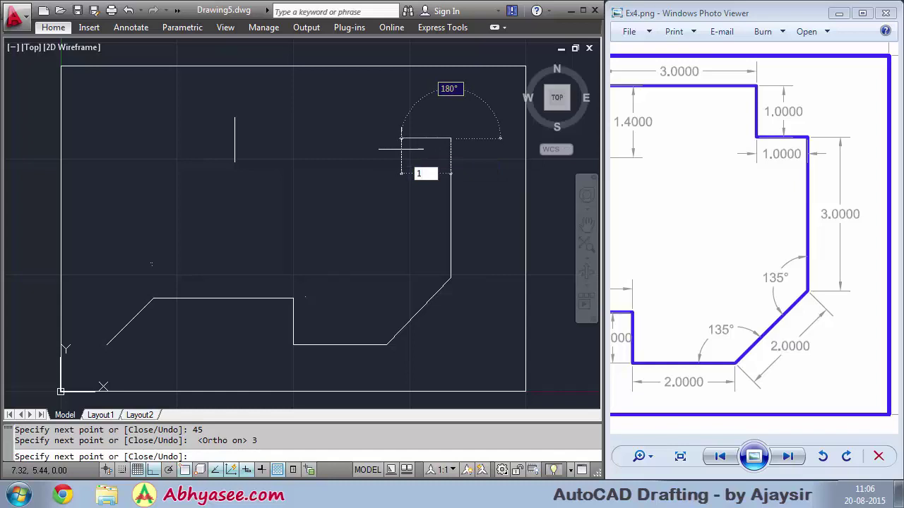
key(Return)
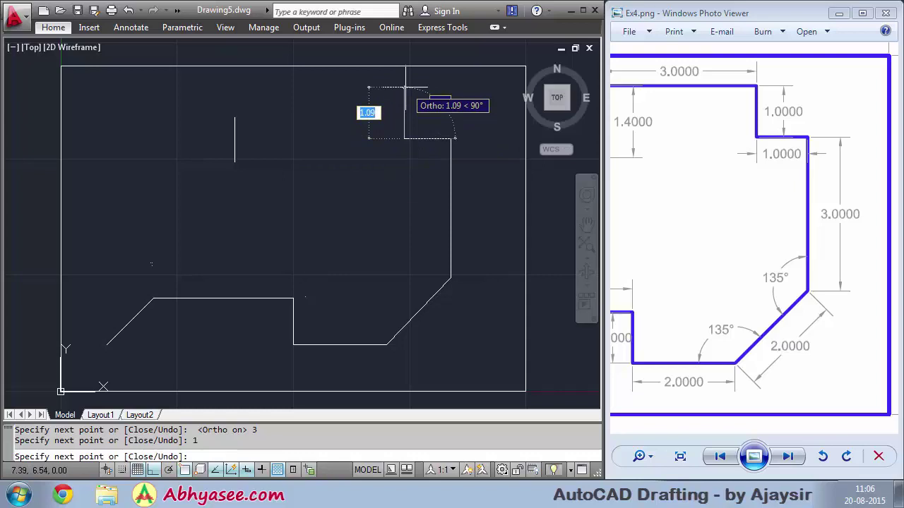
text(1)
key(Return)
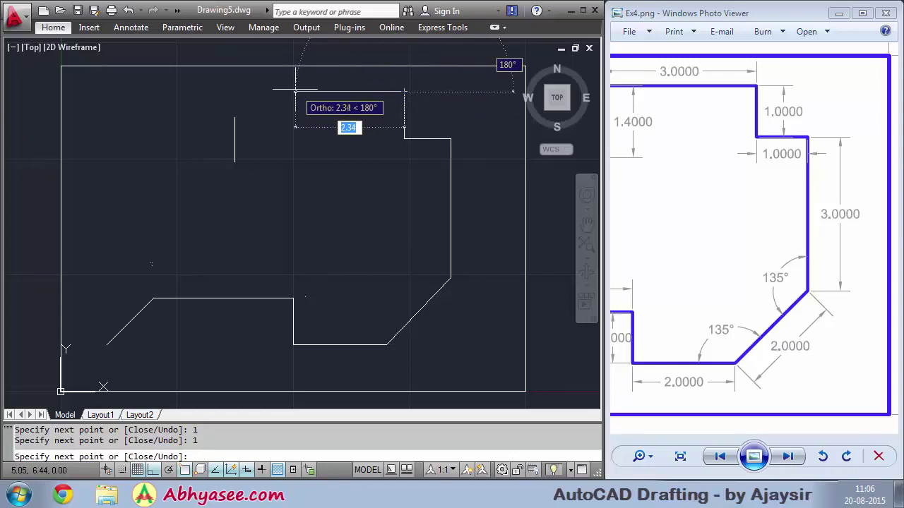
text(3)
key(Return)
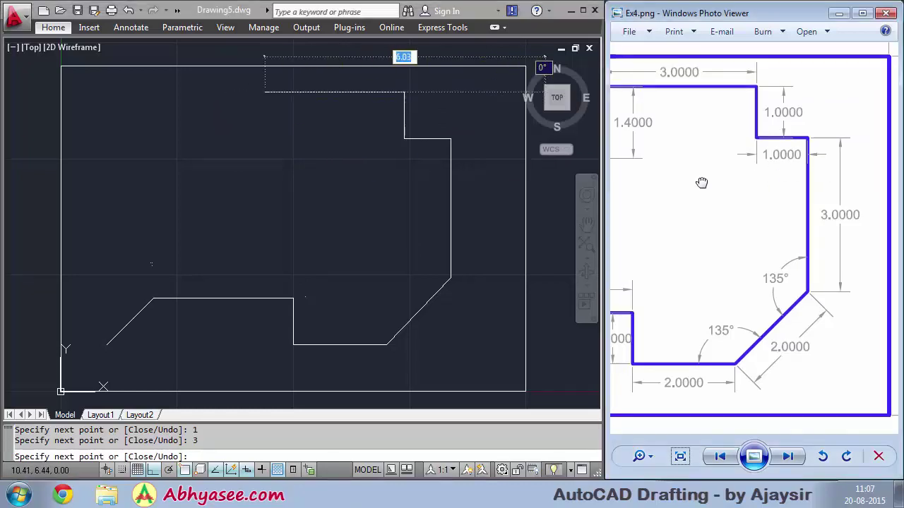
Step: Add a 1.4-unit drop and 2.6-unit run left, then turn Ortho off for the closing slant
drag(702, 183, 796, 187)
drag(719, 206, 788, 198)
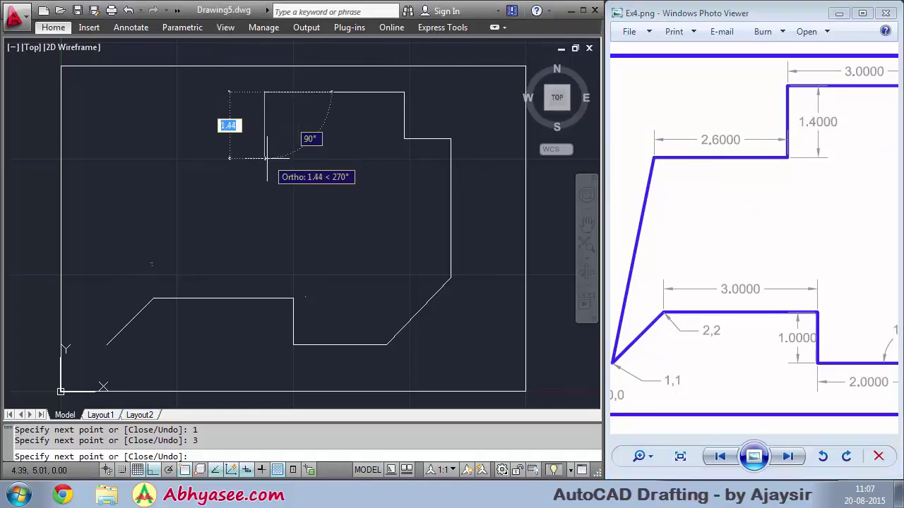
text(1)
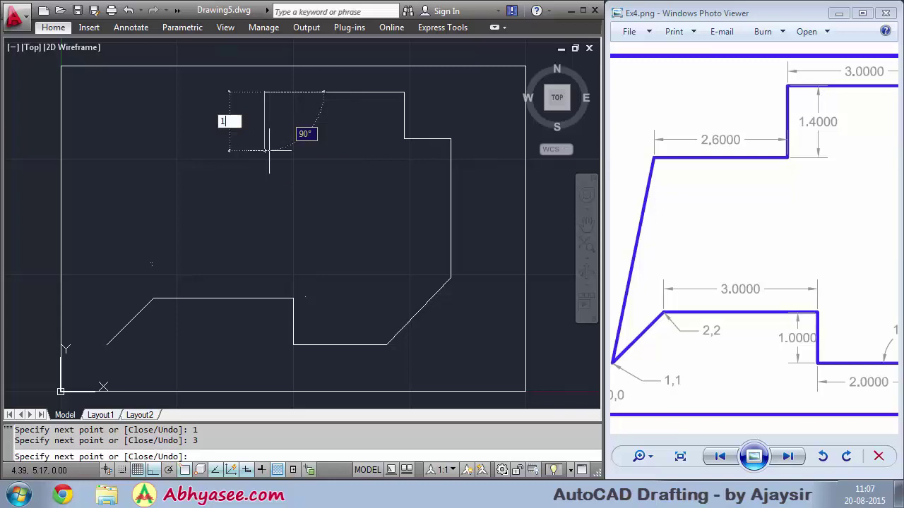
key(Return)
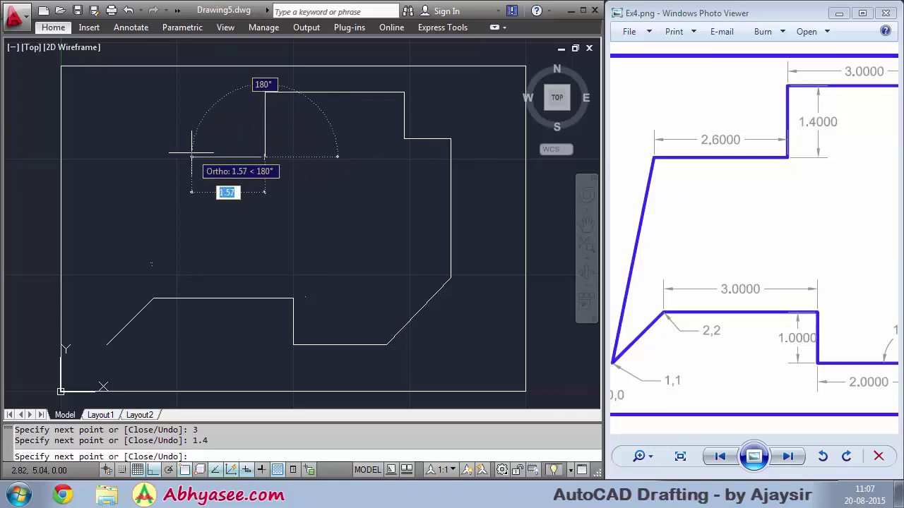
text(2.6)
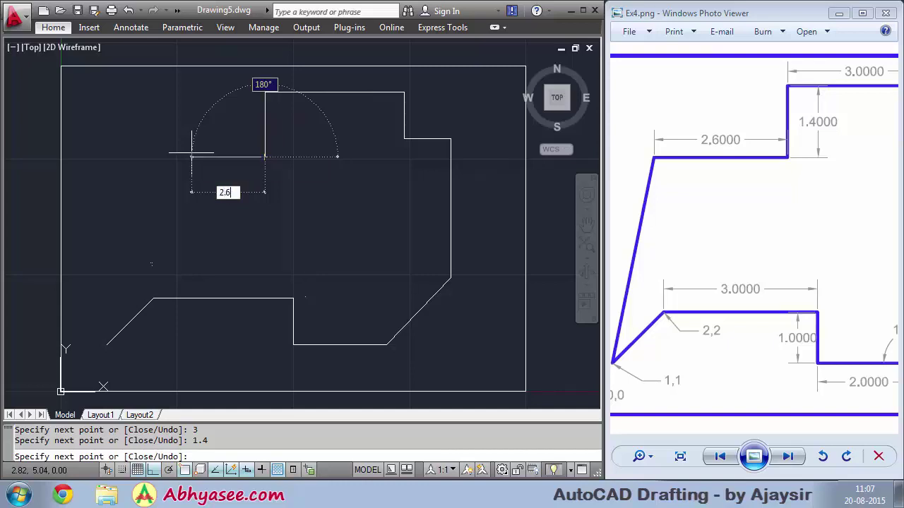
key(Return)
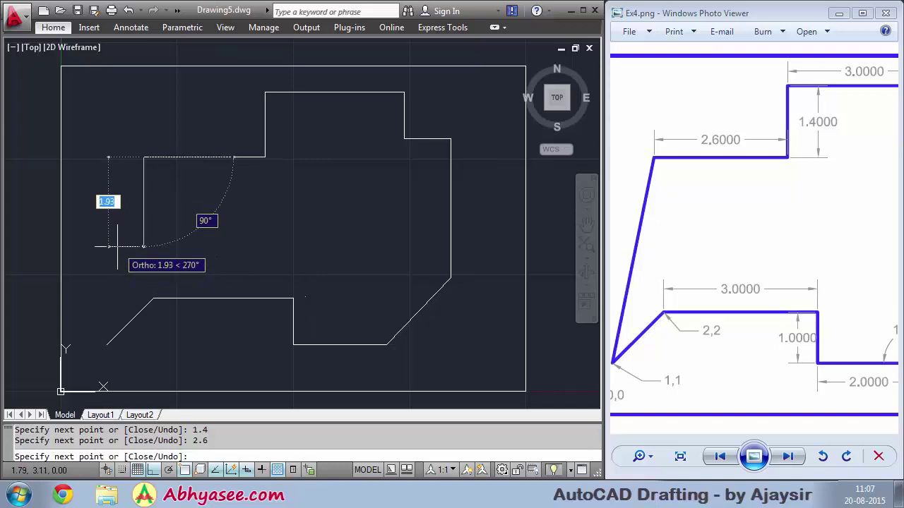
key(F8)
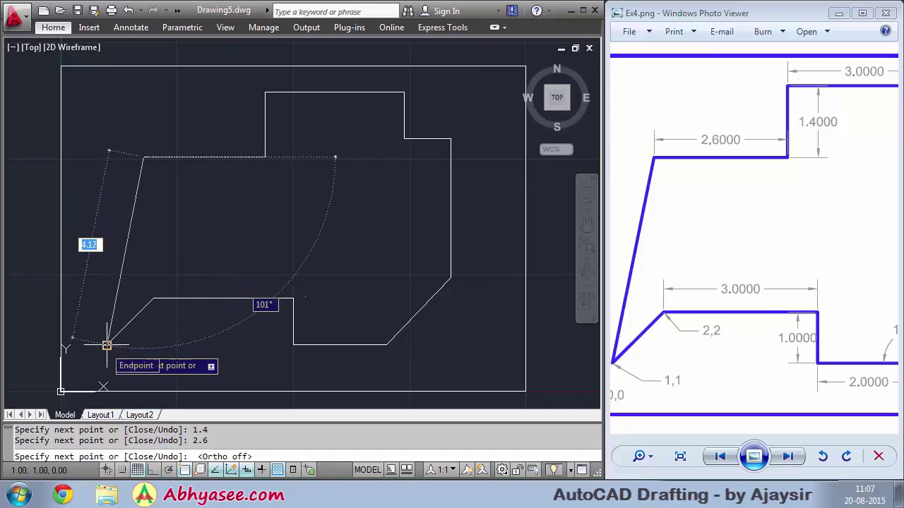
Step: Draw the closing slant back to point 1,1 and end the LINE command
click(108, 344)
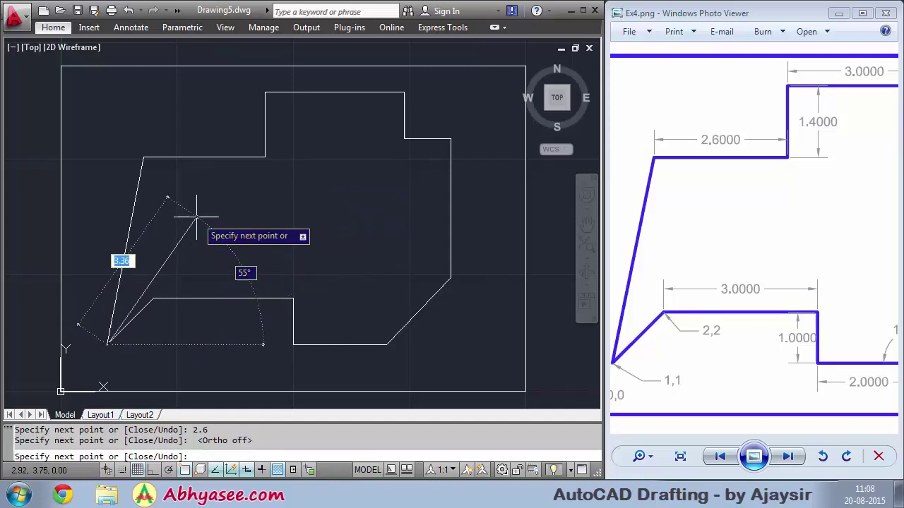
right_click(196, 218)
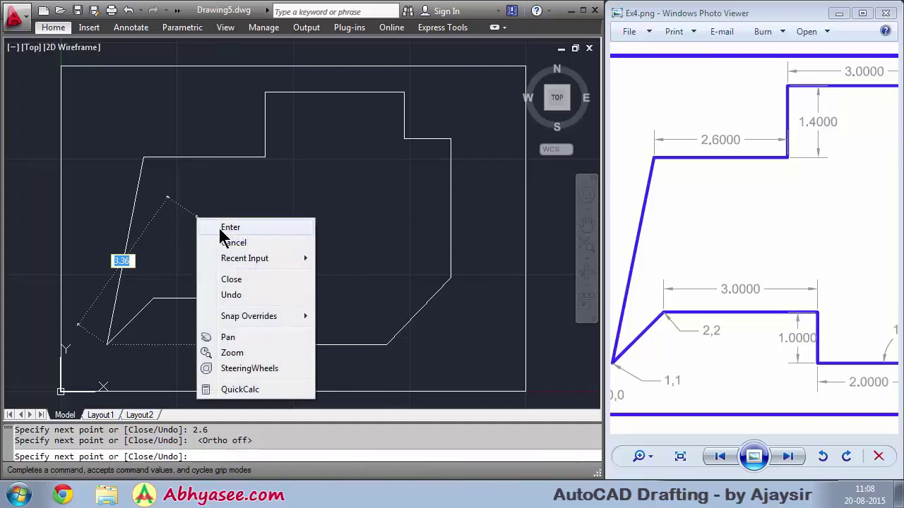
click(252, 227)
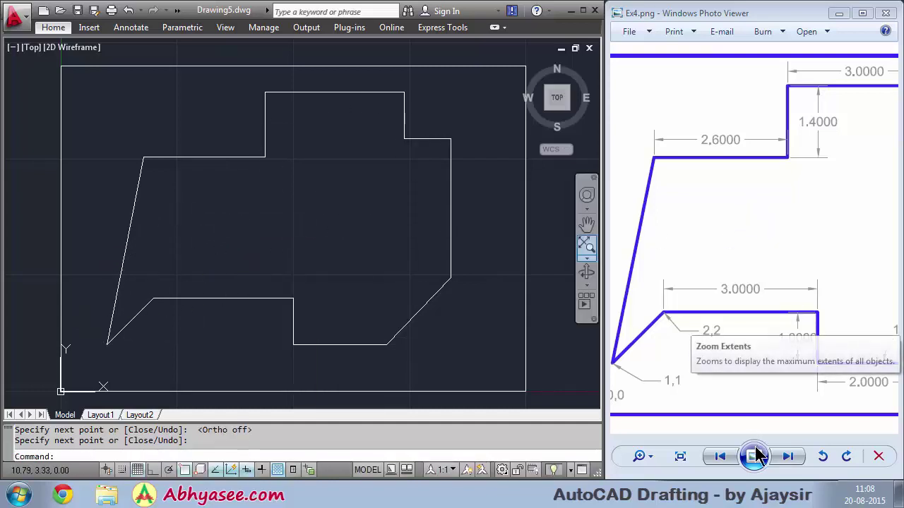
click(680, 457)
Step: Fit the whole Ex4.png drawing, including its 10×7 outer rectangle, to the Photo Viewer window
click(680, 457)
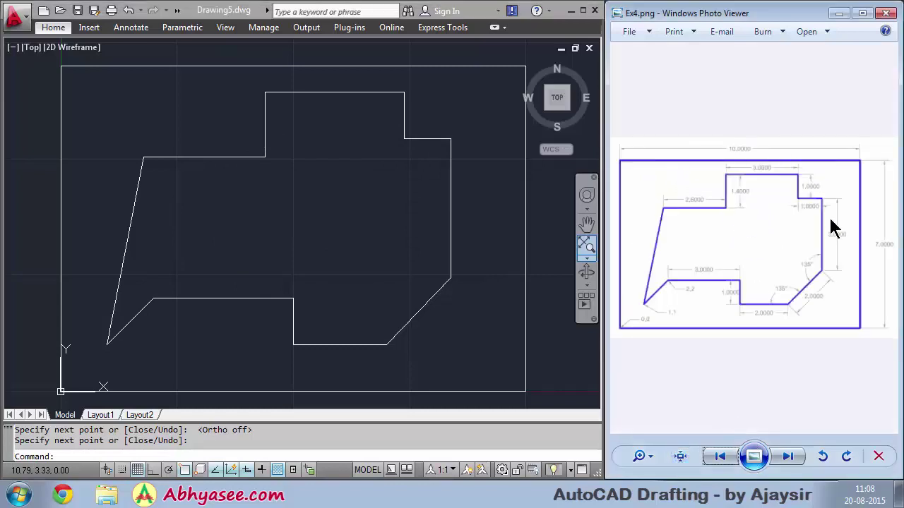